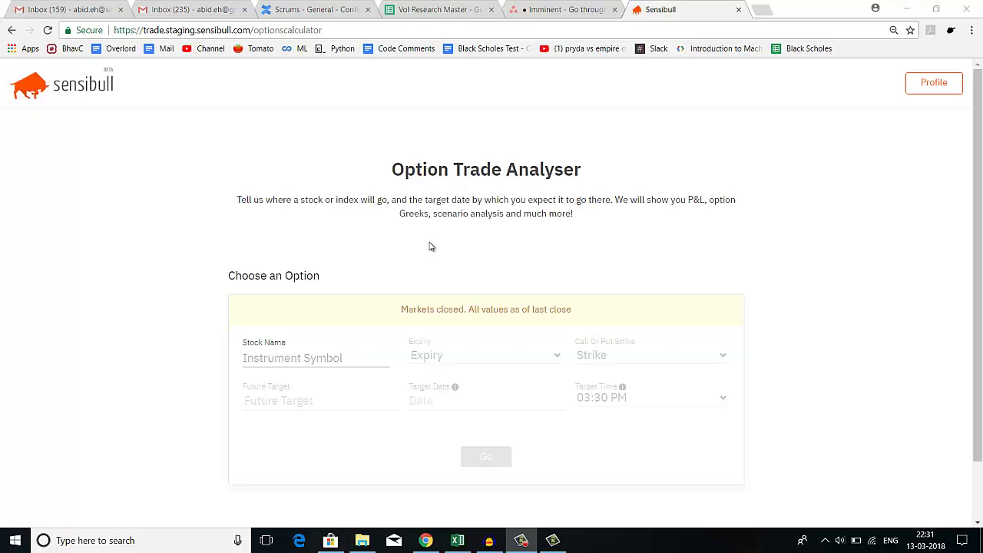
- Select NIFTY as the stock by searching 'nift' in Stock Name
{"action": "left_click", "coordinate": [336, 365]}
{"action": "type", "text": "nifty"}
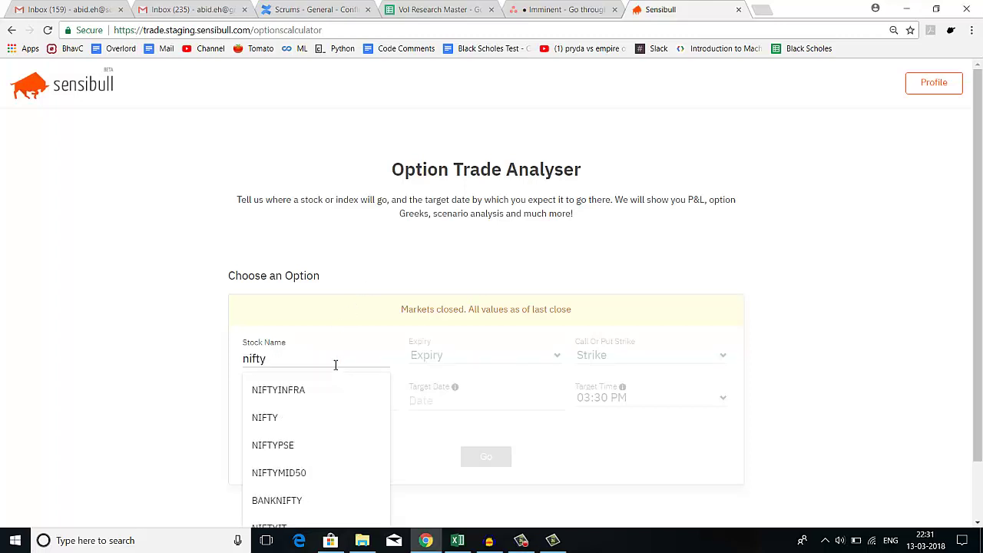
{"action": "key", "text": "Down"}
{"action": "key", "text": "Down"}
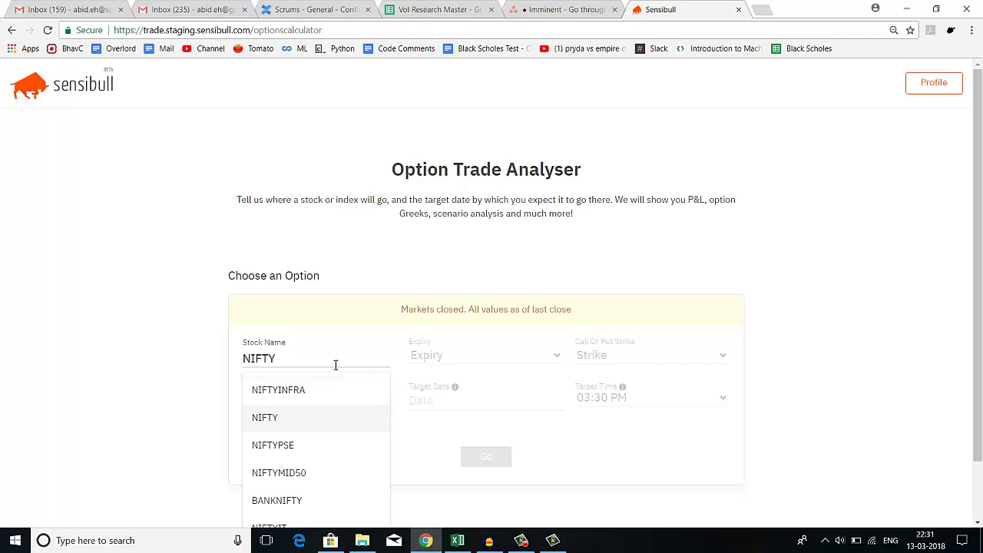
{"action": "key", "text": "Return"}
- Choose the 28 Mar expiry and browse the strike price list
{"action": "left_click", "coordinate": [462, 359]}
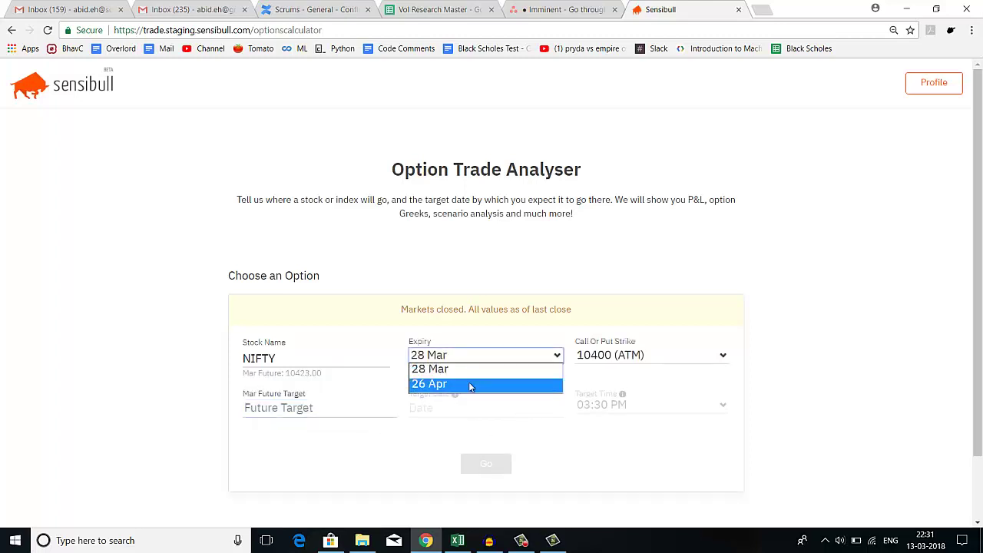
{"action": "left_click", "coordinate": [461, 369]}
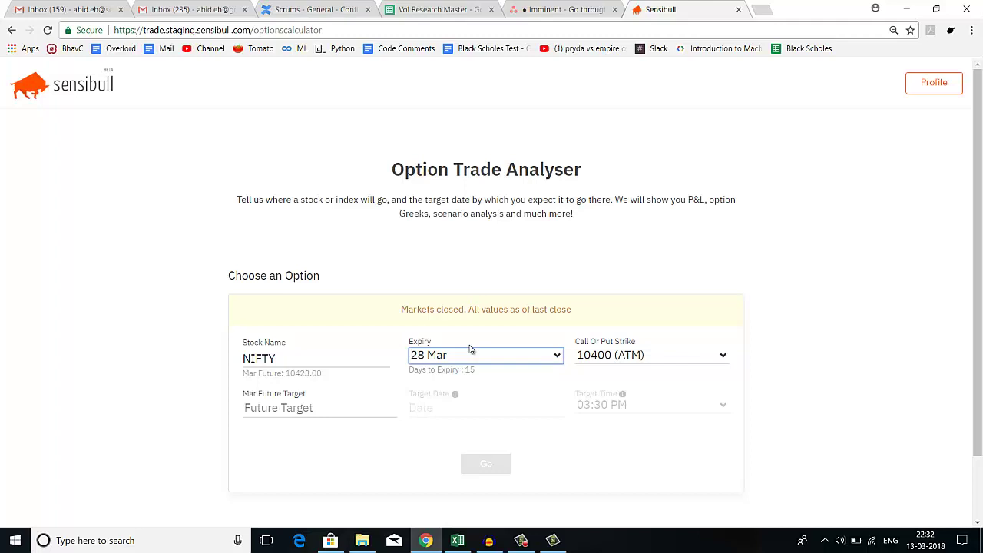
{"action": "left_click", "coordinate": [599, 356]}
{"action": "scroll", "coordinate": [621, 284], "scroll_direction": "down", "scroll_amount": 1}
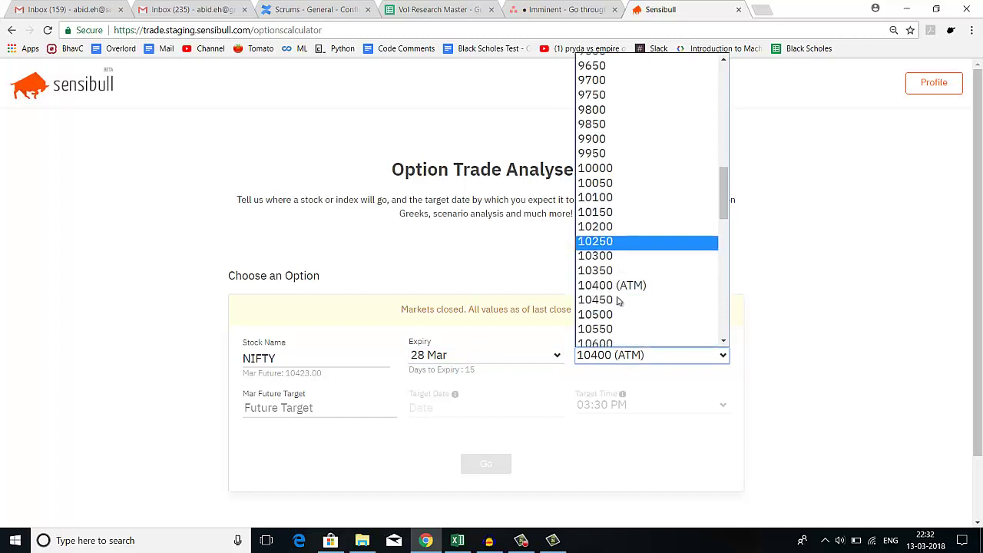
{"action": "scroll", "coordinate": [621, 261], "scroll_direction": "down", "scroll_amount": 3}
{"action": "scroll", "coordinate": [625, 228], "scroll_direction": "up", "scroll_amount": 2}
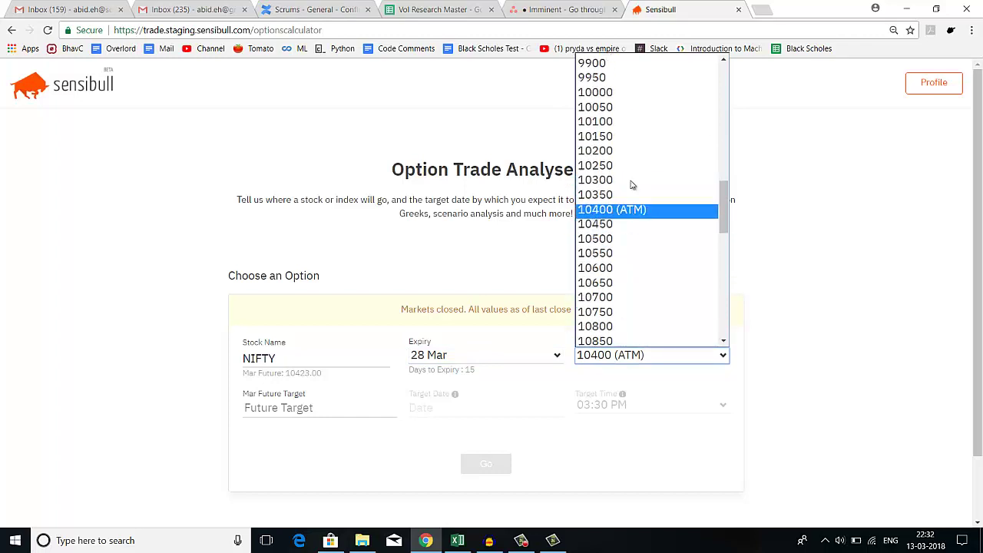
- Keep the 10400 ATM strike and enter 10500 as the Mar future target
{"action": "left_click", "coordinate": [624, 209]}
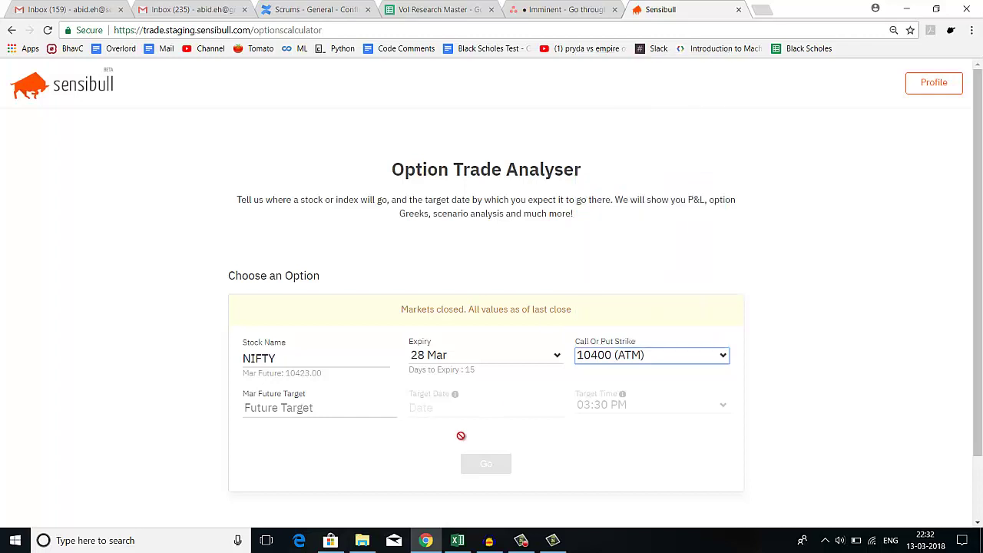
{"action": "left_click", "coordinate": [322, 415]}
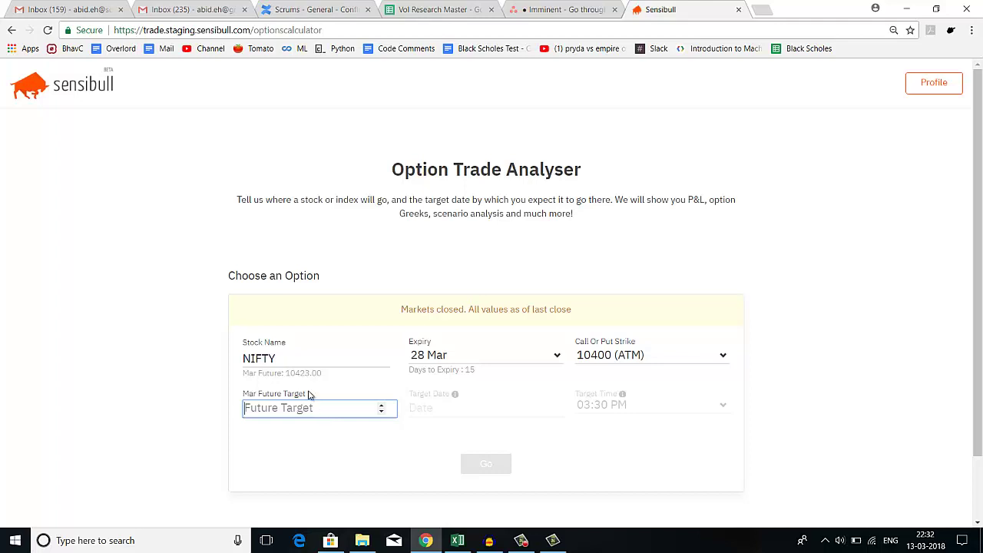
{"action": "left_click_drag", "start_coordinate": [284, 374], "coordinate": [320, 378]}
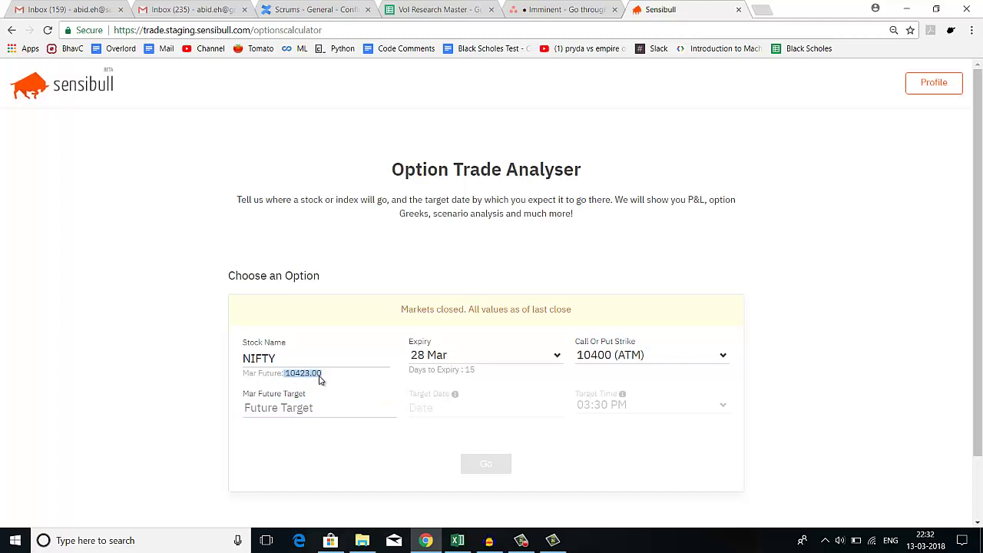
{"action": "left_click", "coordinate": [325, 396]}
{"action": "left_click", "coordinate": [296, 416]}
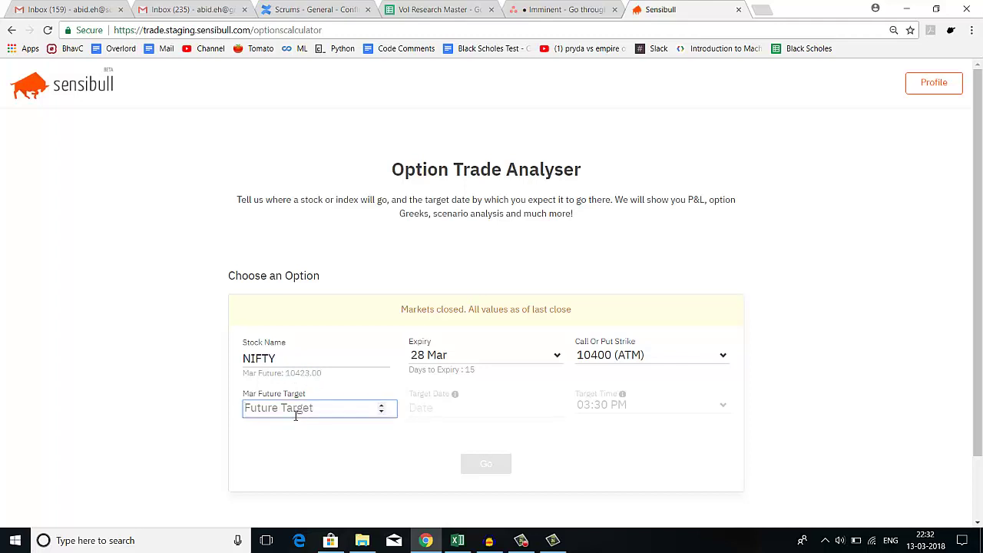
{"action": "type", "text": "10500"}
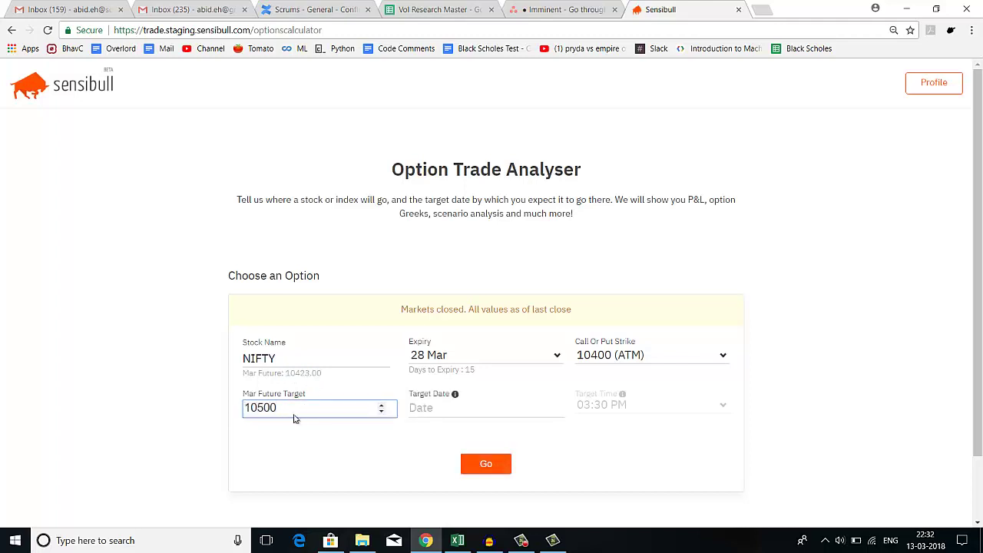
- Set the target date to 16 Mar with a 03:30 PM target time
{"action": "left_click", "coordinate": [453, 409]}
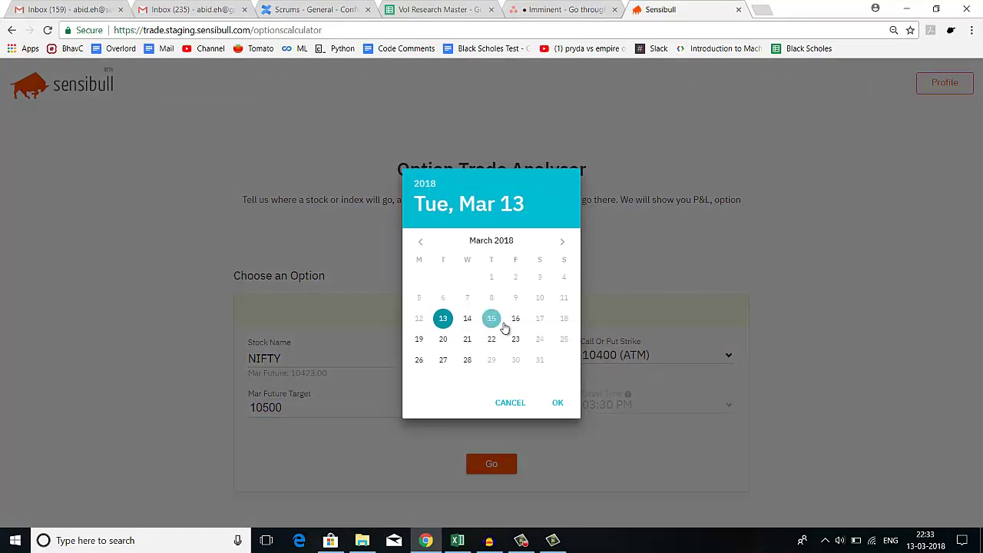
{"action": "left_click", "coordinate": [515, 318]}
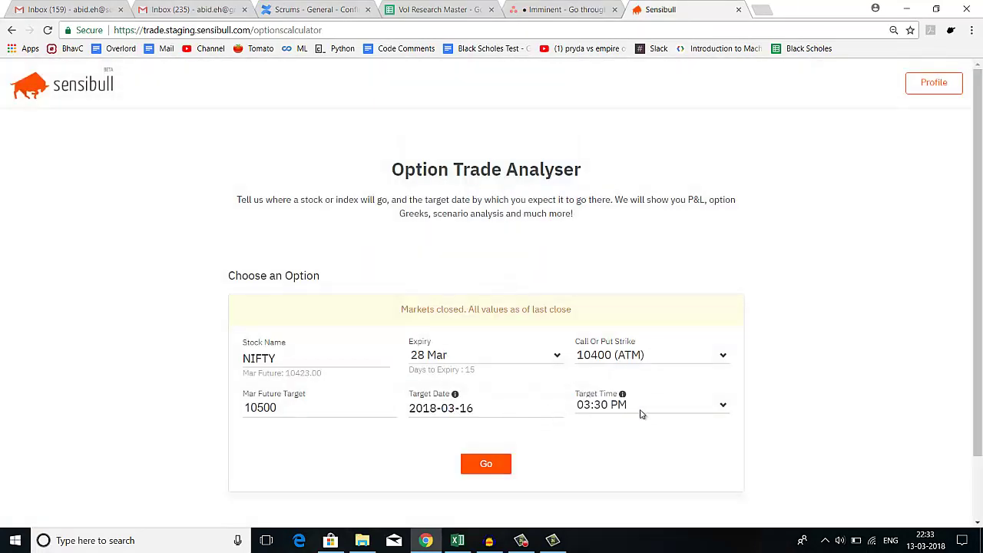
{"action": "left_click", "coordinate": [596, 409]}
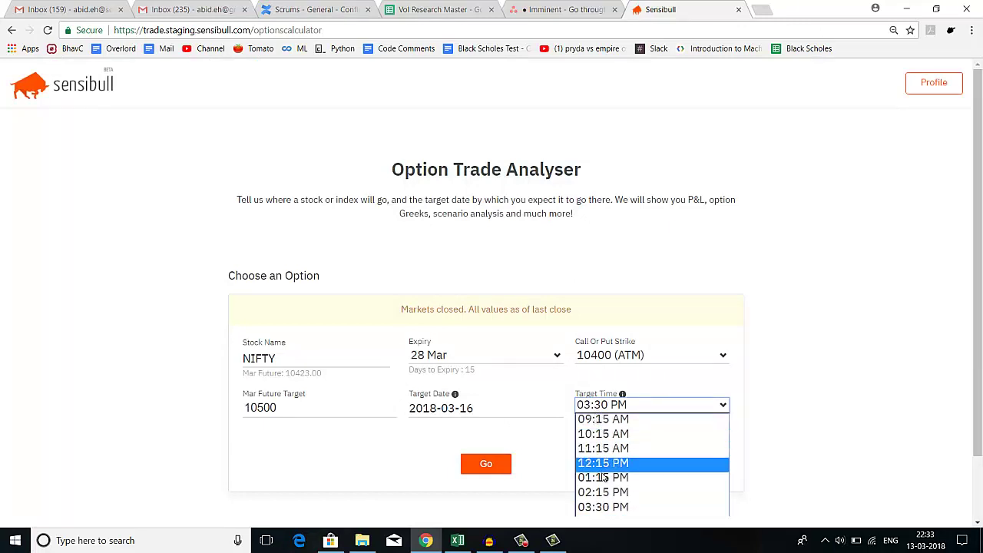
{"action": "left_click", "coordinate": [751, 450]}
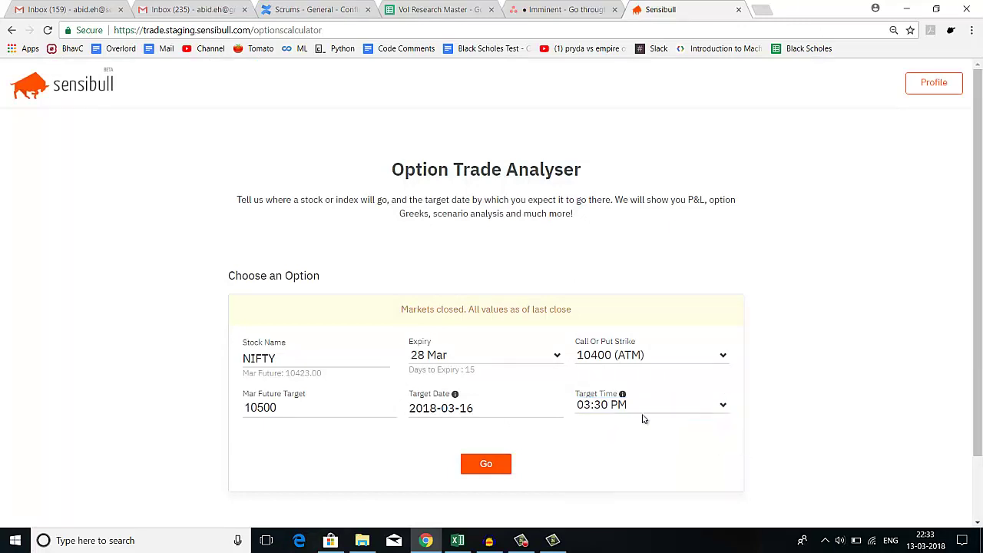
- Run the analysis and scroll through the P&L results card
{"action": "left_click", "coordinate": [495, 465]}
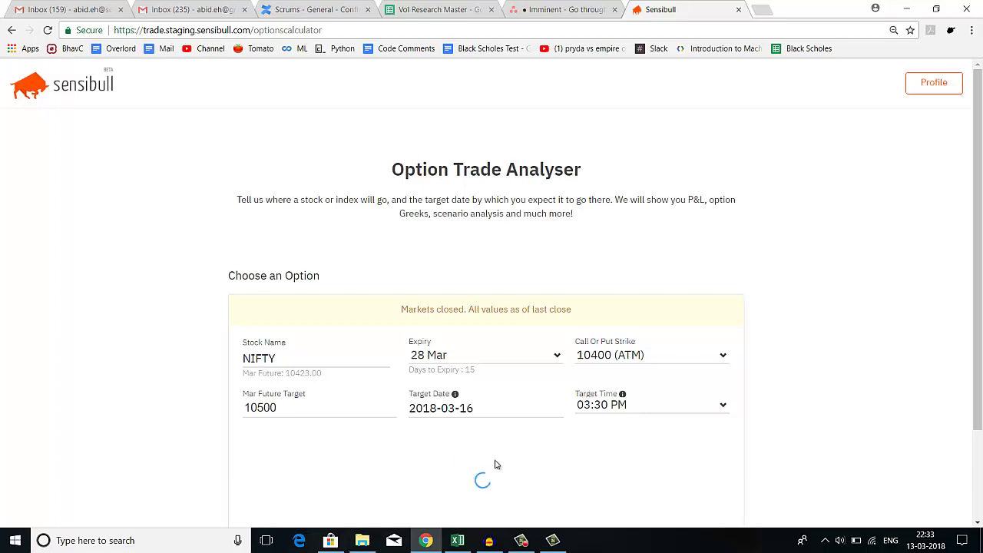
{"action": "scroll", "coordinate": [495, 464], "scroll_direction": "down", "scroll_amount": 3}
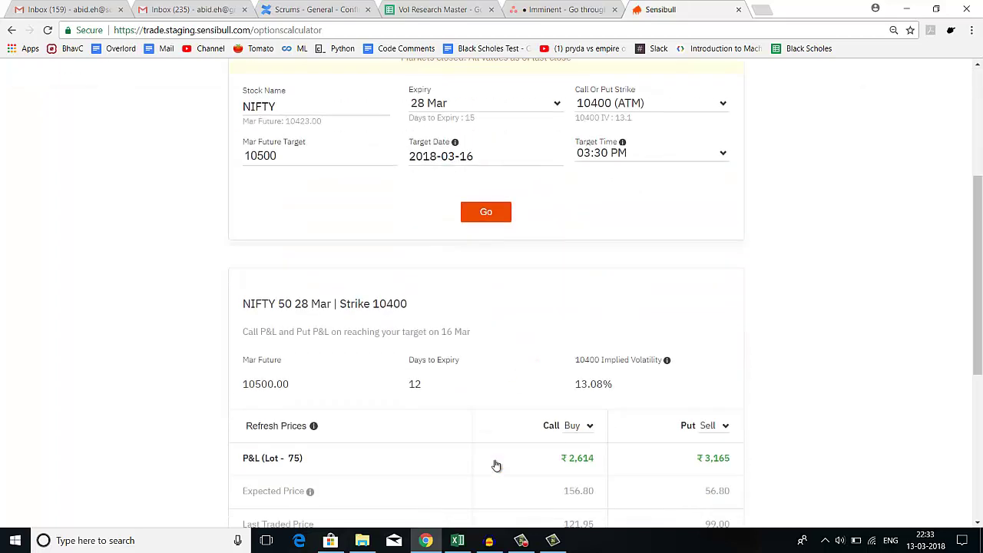
{"action": "scroll", "coordinate": [448, 361], "scroll_direction": "down", "scroll_amount": 2}
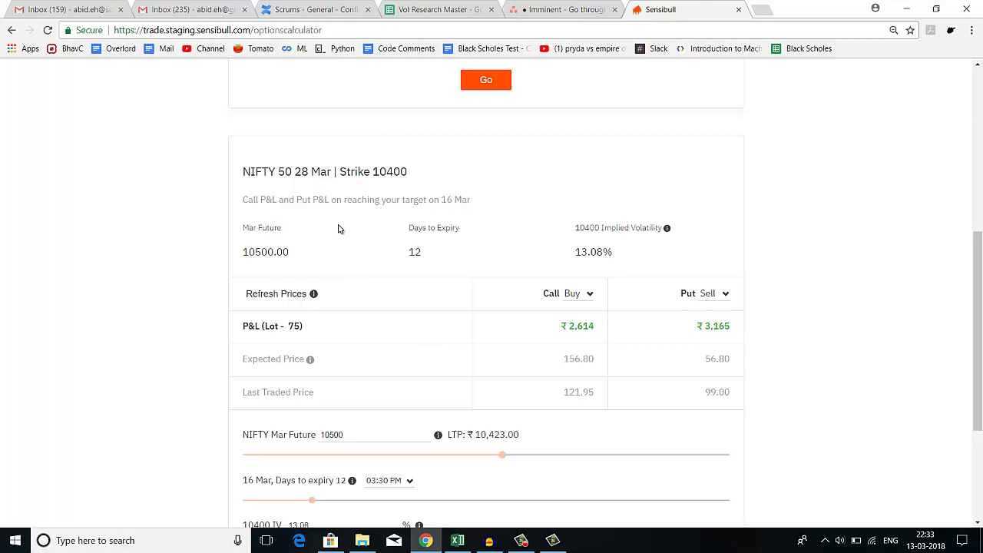
{"action": "scroll", "coordinate": [304, 219], "scroll_direction": "down", "scroll_amount": 1}
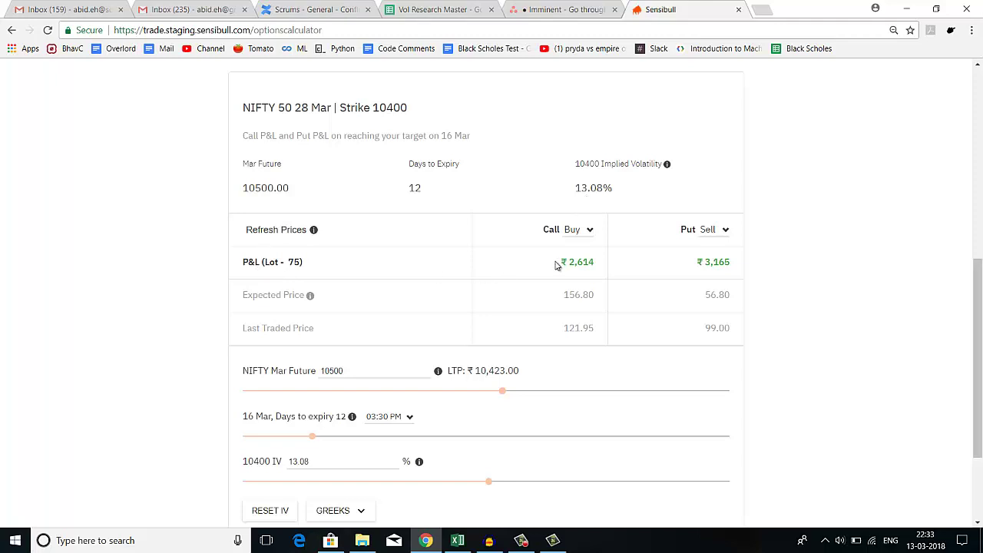
- Leave the call on Buy and the put on Sell, checking expected prices 156.80 and 56.80
{"action": "left_click", "coordinate": [588, 229]}
{"action": "left_click", "coordinate": [583, 253]}
{"action": "left_click", "coordinate": [588, 230]}
{"action": "left_click", "coordinate": [575, 240]}
{"action": "left_click", "coordinate": [719, 229]}
{"action": "left_click", "coordinate": [710, 255]}
{"action": "left_click", "coordinate": [715, 230]}
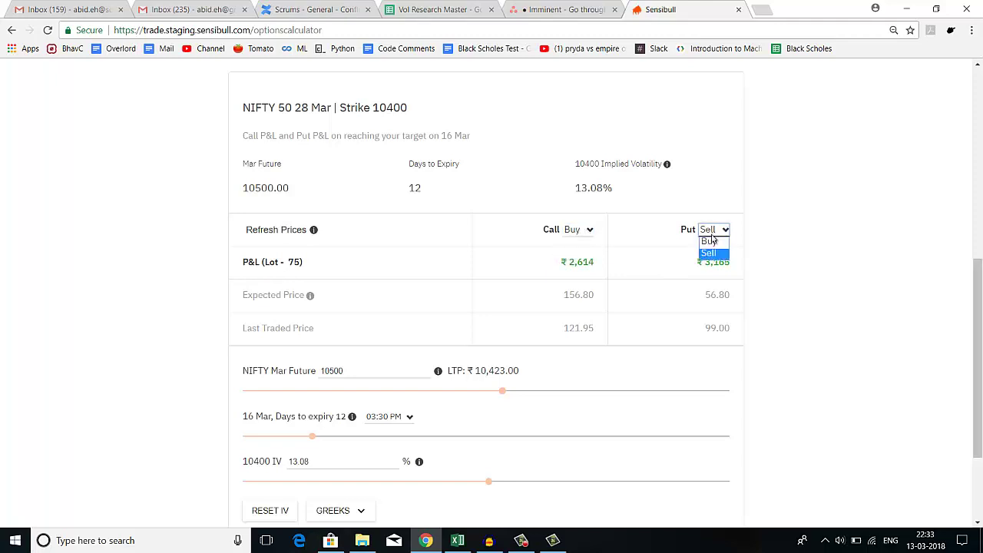
{"action": "left_click", "coordinate": [709, 241]}
{"action": "left_click", "coordinate": [714, 229]}
{"action": "left_click", "coordinate": [710, 253]}
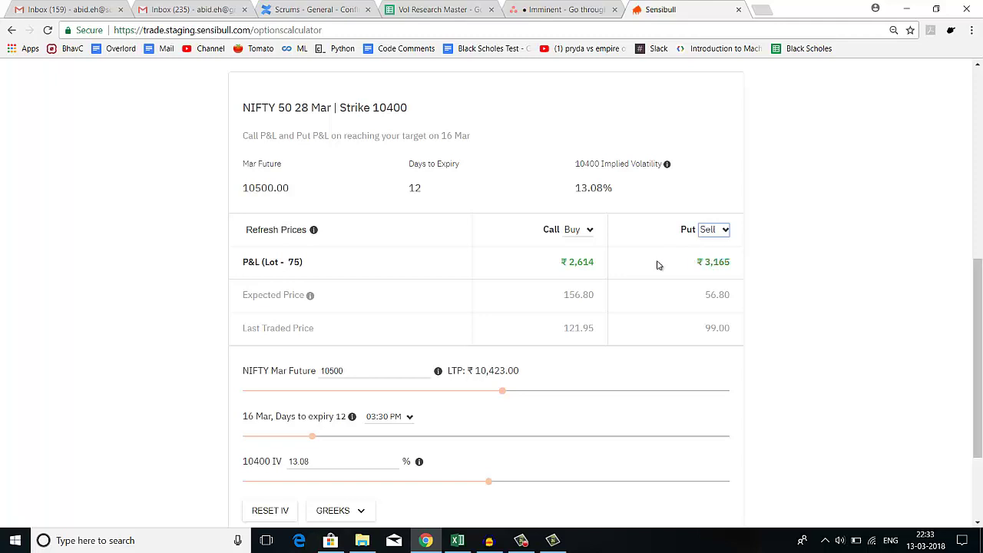
{"action": "left_click_drag", "start_coordinate": [562, 297], "coordinate": [598, 296]}
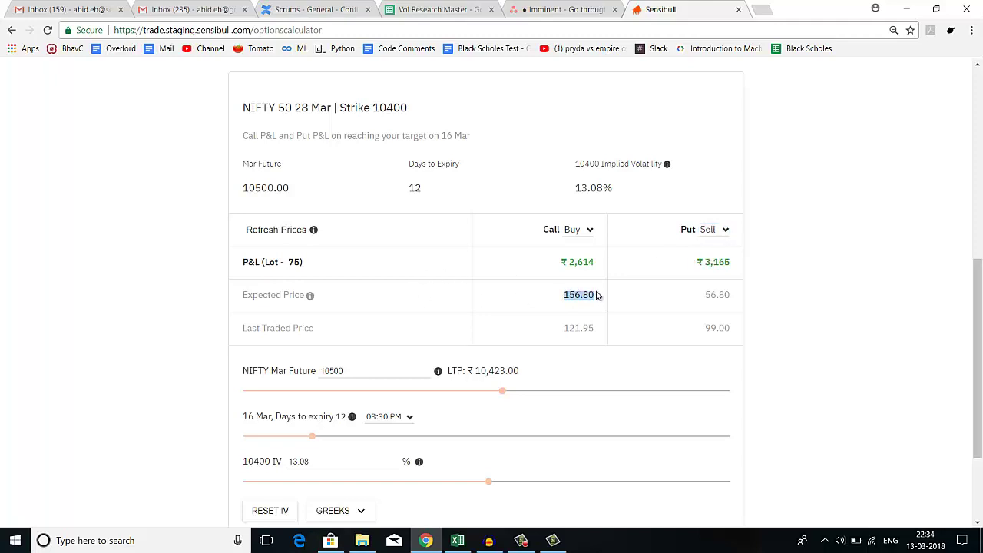
{"action": "left_click_drag", "start_coordinate": [702, 298], "coordinate": [736, 295]}
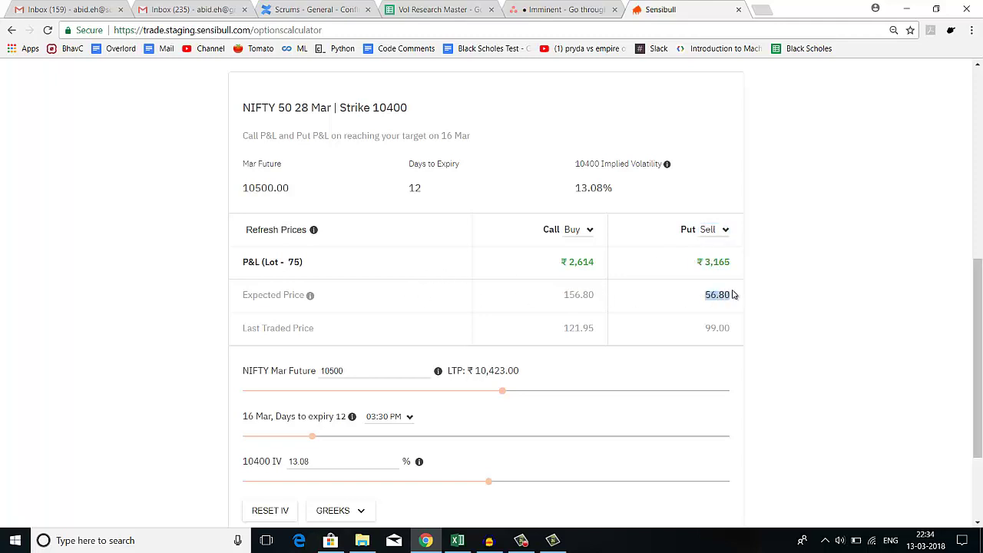
- Compare last traded prices (call 121.95, put 99.00) and move the target date to 21 Mar
{"action": "left_click", "coordinate": [565, 331]}
{"action": "left_click_drag", "start_coordinate": [566, 332], "coordinate": [604, 336]}
{"action": "left_click_drag", "start_coordinate": [697, 333], "coordinate": [735, 338]}
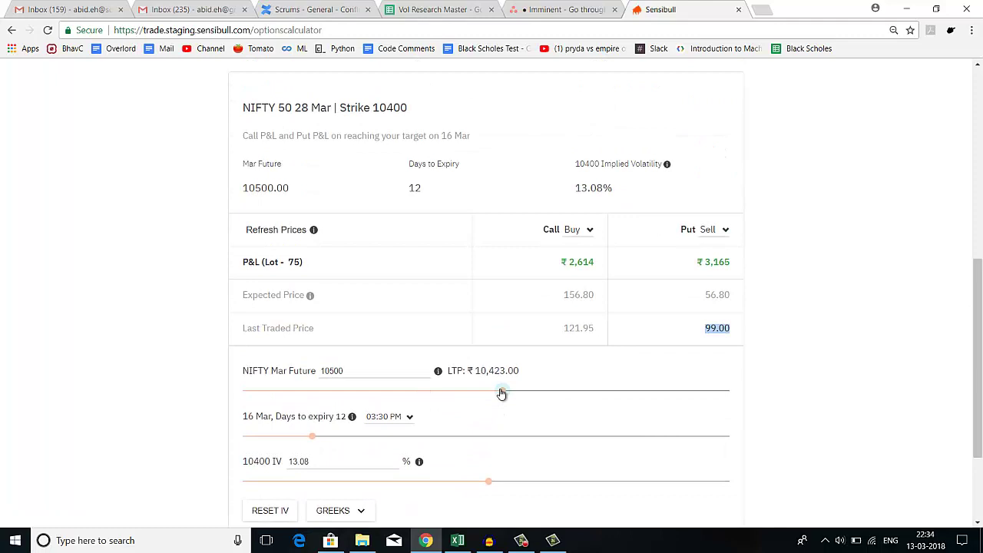
{"action": "mouse_move", "coordinate": [500, 394]}
{"action": "left_mouse_down"}
{"action": "mouse_move", "coordinate": [440, 394]}
{"action": "mouse_move", "coordinate": [533, 398]}
{"action": "mouse_move", "coordinate": [438, 397]}
{"action": "mouse_move", "coordinate": [527, 397]}
{"action": "mouse_move", "coordinate": [488, 393]}
{"action": "left_mouse_up"}
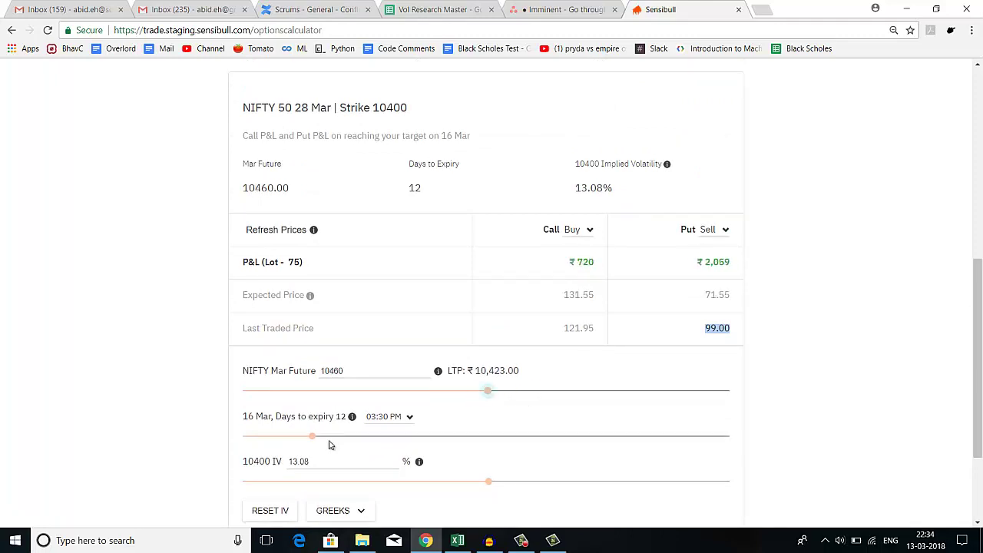
{"action": "left_click_drag", "start_coordinate": [314, 443], "coordinate": [486, 437]}
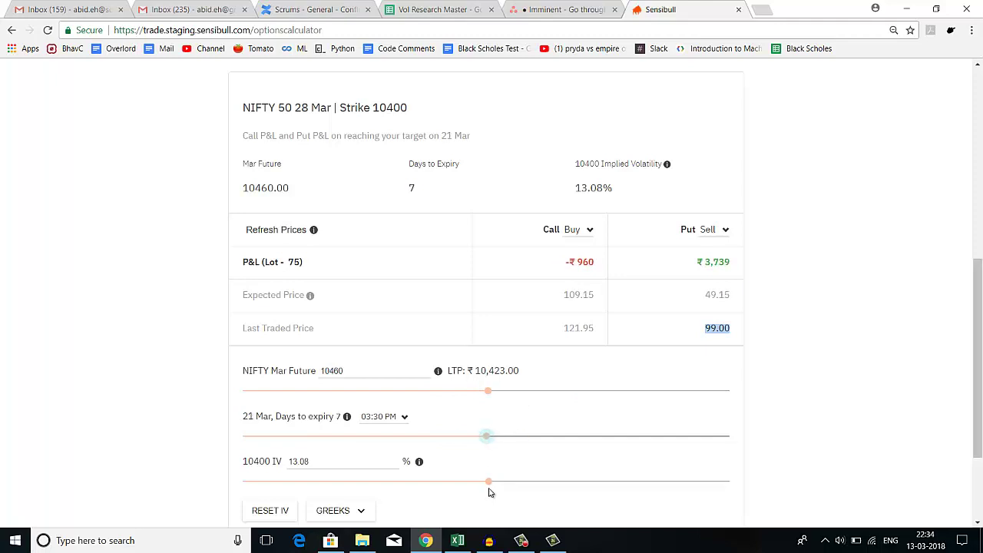
- Set IV to 12.5% and adjust the NIFTY Mar future target to 10580
{"action": "left_click_drag", "start_coordinate": [488, 482], "coordinate": [469, 481]}
{"action": "left_click_drag", "start_coordinate": [491, 397], "coordinate": [525, 405]}
{"action": "scroll", "coordinate": [527, 401], "scroll_direction": "down", "scroll_amount": 1}
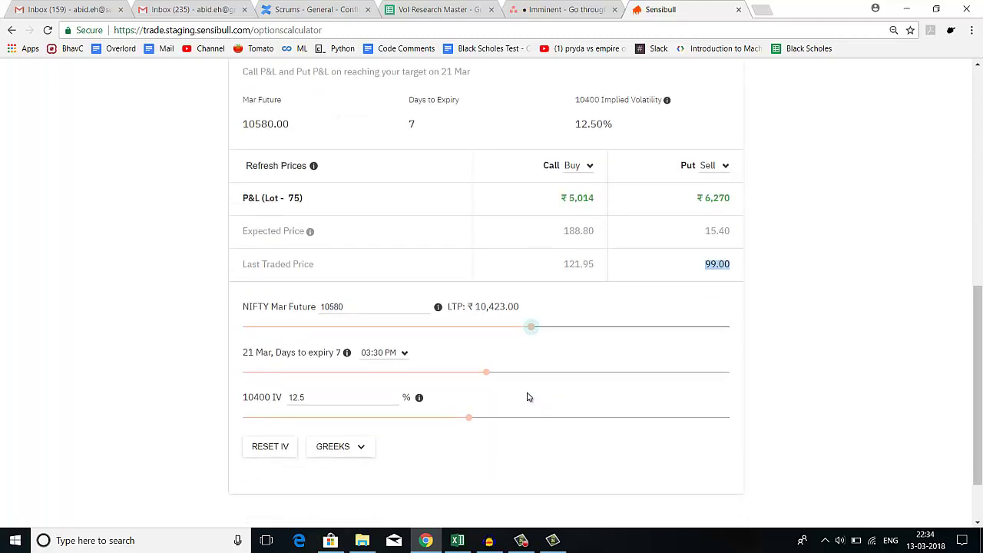
{"action": "scroll", "coordinate": [484, 377], "scroll_direction": "up", "scroll_amount": 1}
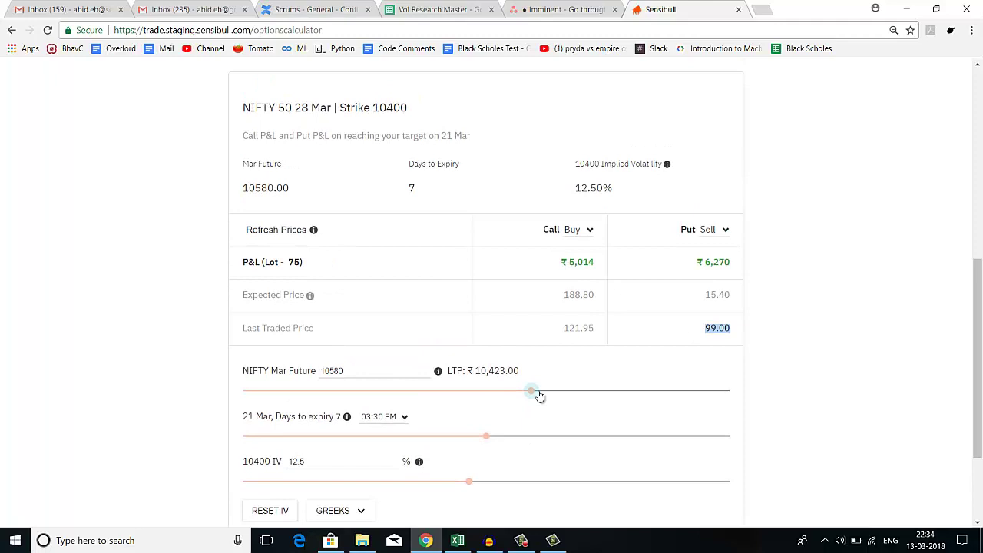
{"action": "key", "text": "Left"}
{"action": "key", "text": "Left"}
{"action": "key", "text": "Left"}
{"action": "key", "text": "Left"}
{"action": "key", "text": "Left"}
{"action": "key", "text": "Left"}
{"action": "key", "text": "Left"}
{"action": "key", "text": "Left"}
{"action": "key", "text": "Left"}
{"action": "key", "text": "Left"}
{"action": "key", "text": "Left"}
{"action": "key", "text": "Left"}
{"action": "key", "text": "Left"}
{"action": "key", "text": "Left"}
{"action": "key", "text": "Left"}
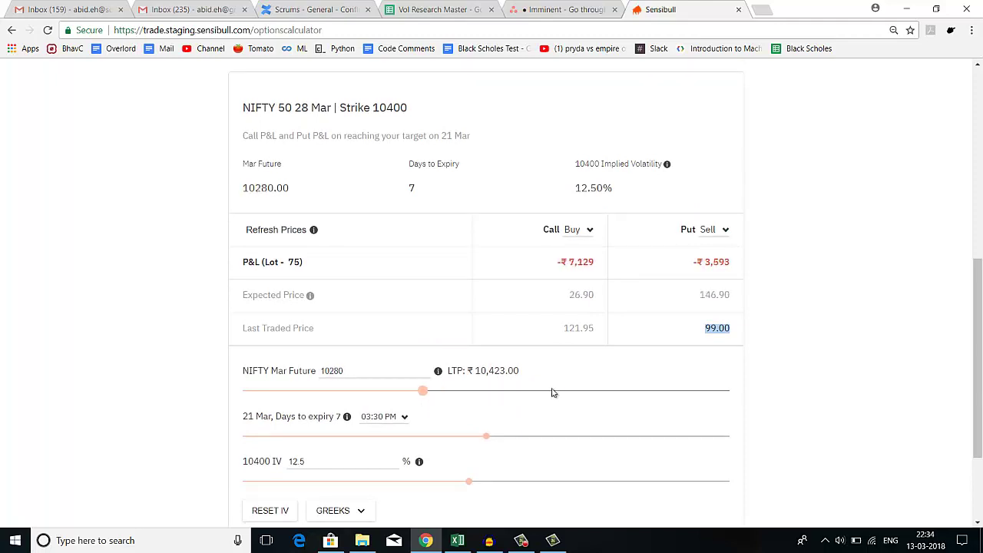
{"action": "left_click_drag", "start_coordinate": [551, 391], "coordinate": [531, 390]}
{"action": "scroll", "coordinate": [487, 421], "scroll_direction": "down", "scroll_amount": 1}
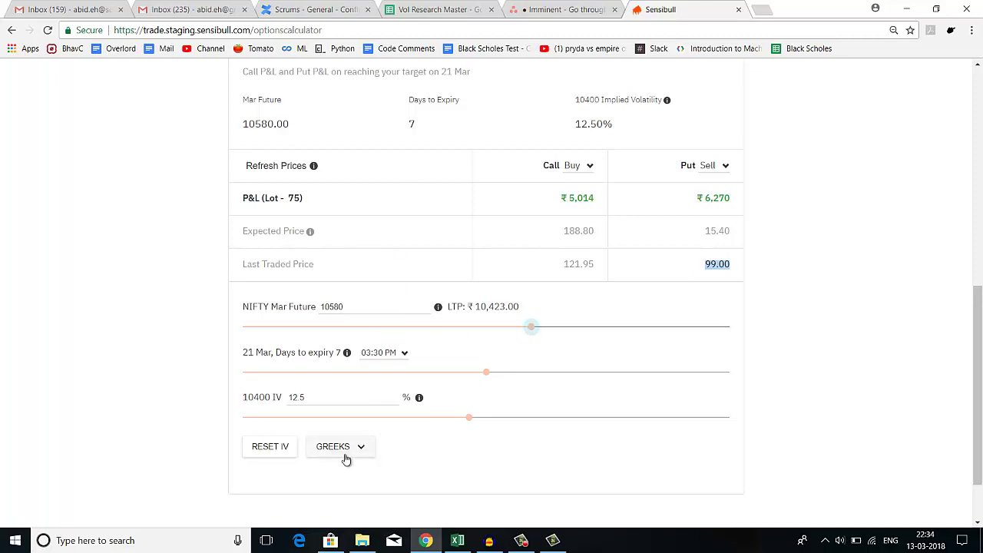
- Expand the Greeks table and show per-lot values (Buy Call delta 40.4, Sell Put delta 34.6)
{"action": "left_click", "coordinate": [362, 448]}
{"action": "scroll", "coordinate": [362, 450], "scroll_direction": "down", "scroll_amount": 3}
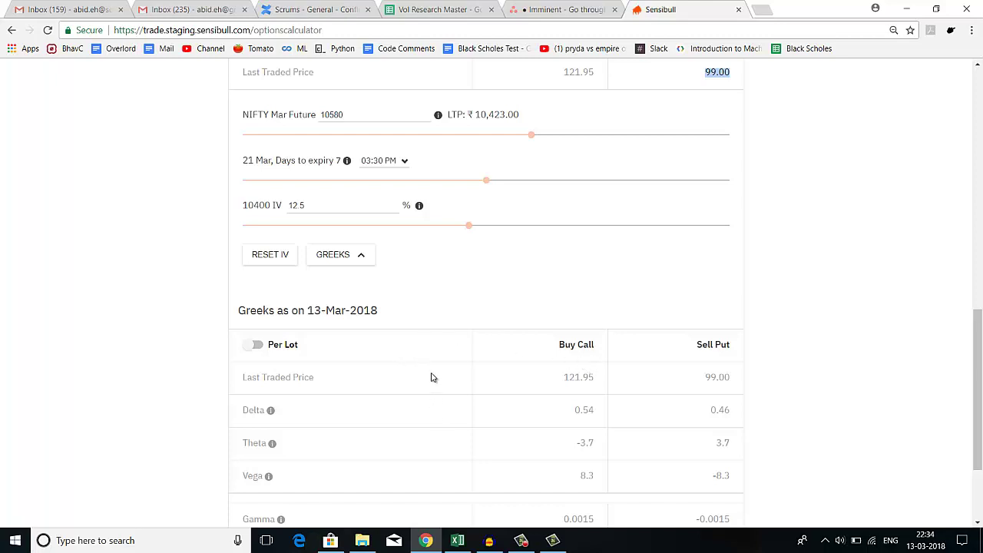
{"action": "left_click", "coordinate": [257, 344]}
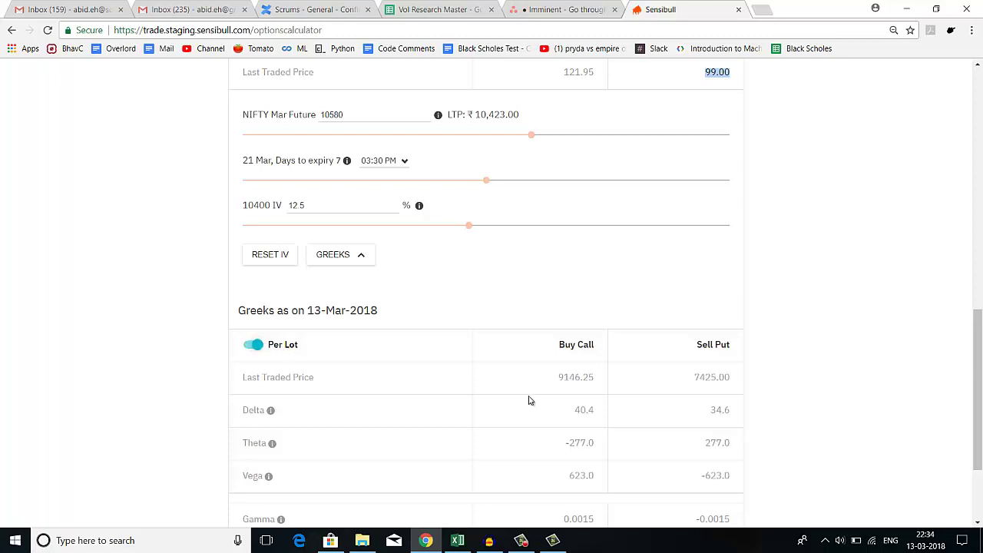
{"action": "scroll", "coordinate": [528, 400], "scroll_direction": "down", "scroll_amount": 1}
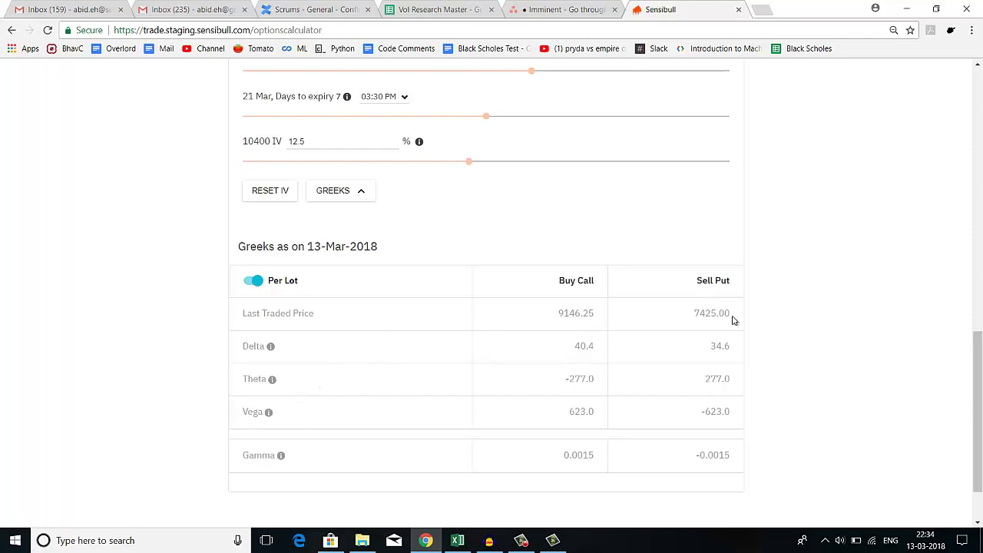
{"action": "scroll", "coordinate": [664, 373], "scroll_direction": "up", "scroll_amount": 1}
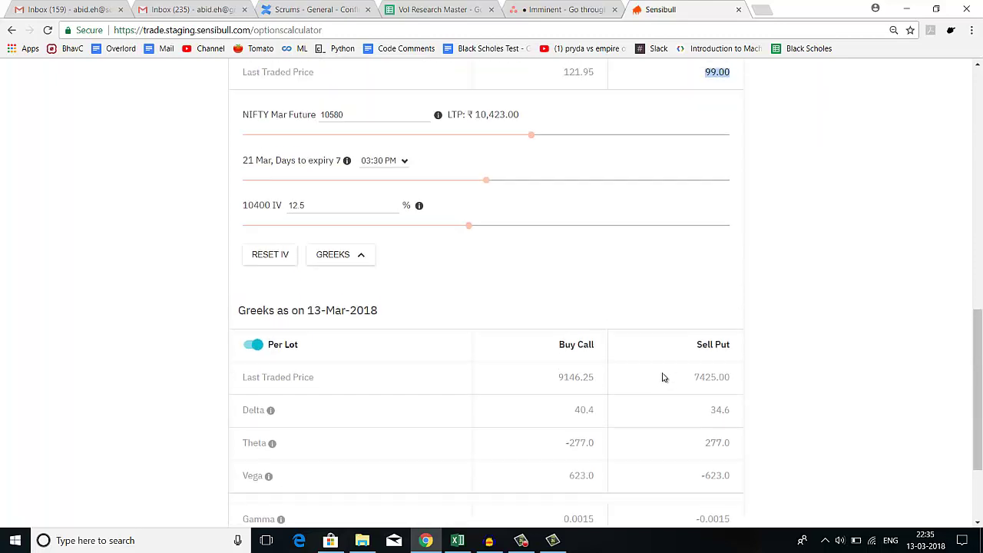
{"action": "scroll", "coordinate": [664, 377], "scroll_direction": "up", "scroll_amount": 2}
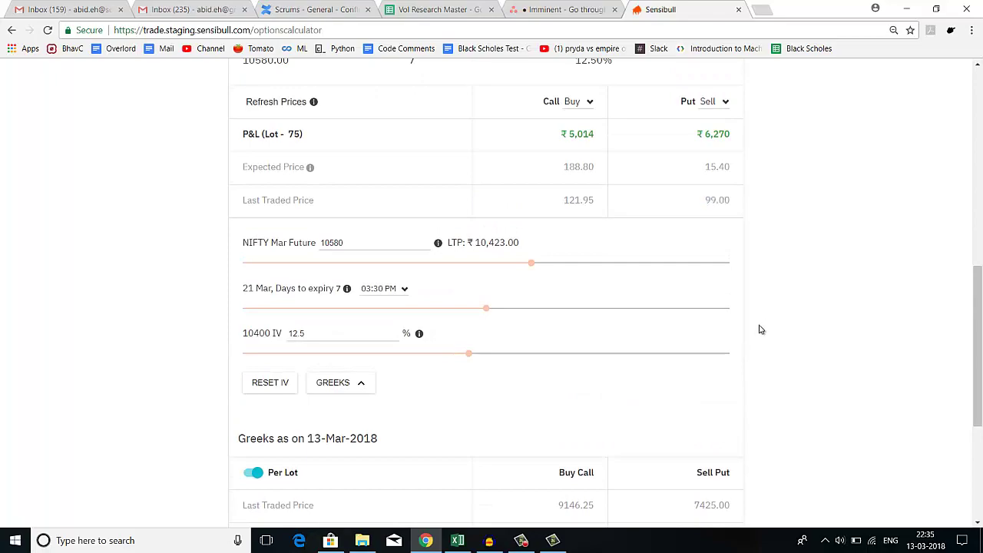